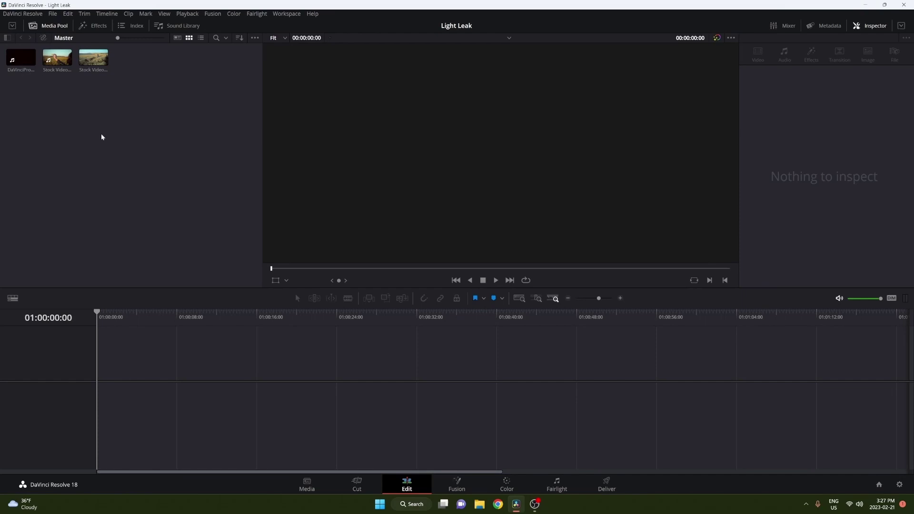
# Place Stock Video 2.mp4 and Stock Video.mp4 back to back on V1 and trim 03:23 off the first clip's start.
pyautogui.moveTo(55, 57); pyautogui.dragTo(98, 393)
pyautogui.moveTo(95, 65); pyautogui.dragTo(376, 353)
pyautogui.moveTo(699, 394); pyautogui.dragTo(362, 394)
pyautogui.moveTo(98, 395); pyautogui.dragTo(153, 394)
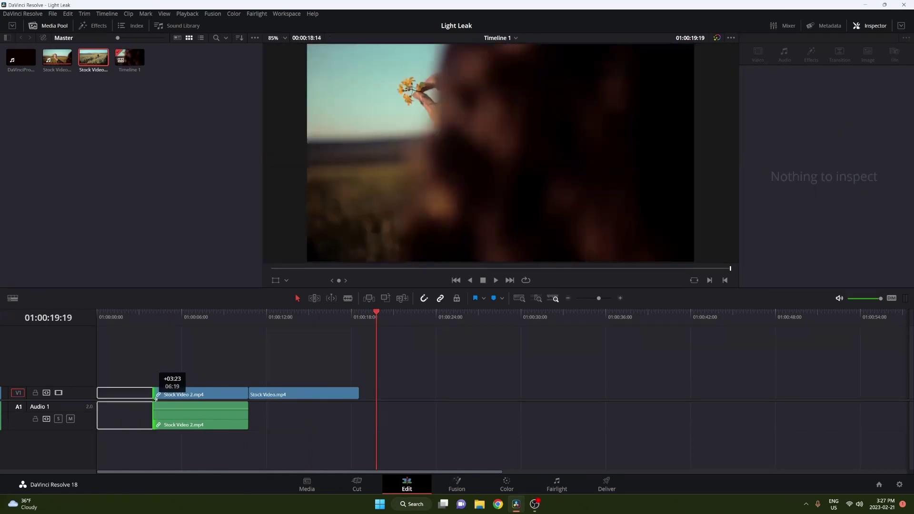
# Unlink and delete the audio of Stock Video 2.mp4, and close the gap before the two video clips.
pyautogui.click(204, 420)
pyautogui.hotkey('ctrl', 'alt', 'l')
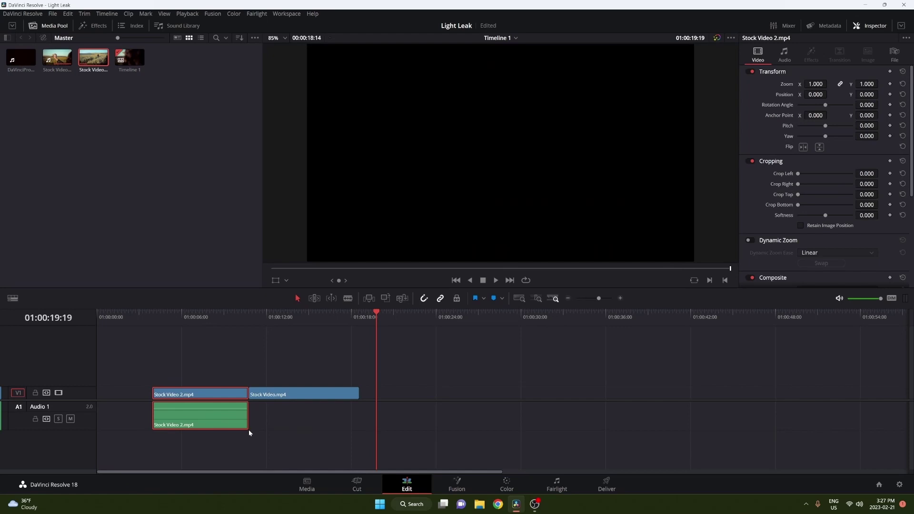
pyautogui.click(200, 419)
pyautogui.press('Delete')
pyautogui.moveTo(241, 403); pyautogui.dragTo(170, 397)
pyautogui.click(162, 367)
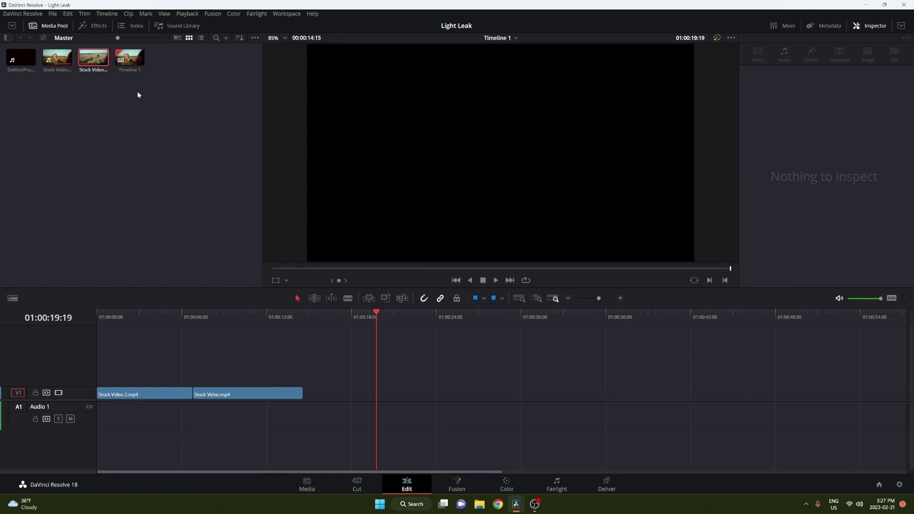
# Add DaVinciPro_LightLeak.mov on V2 above the footage, split it at 01:00:18:00 and delete the part after the cut.
pyautogui.moveTo(103, 220); pyautogui.dragTo(100, 381)
pyautogui.moveTo(376, 307); pyautogui.dragTo(352, 313)
pyautogui.hotkey('ctrl', 'b')
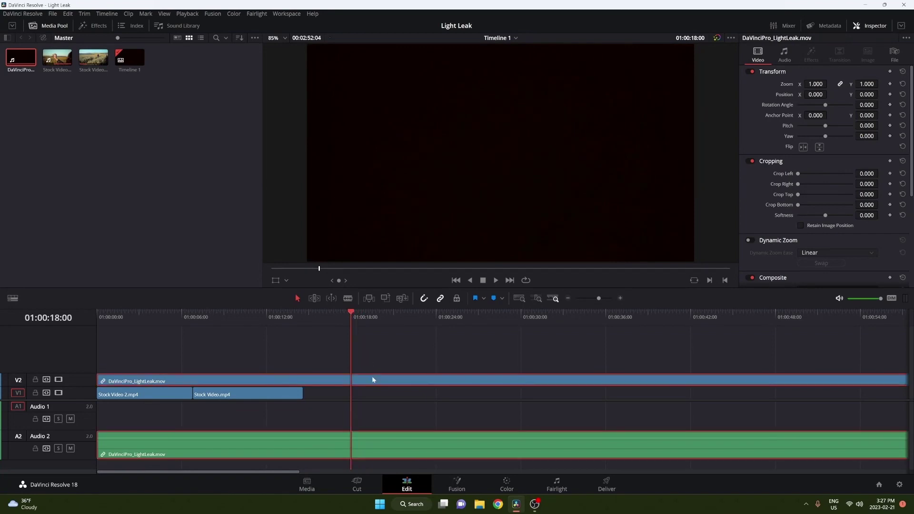
pyautogui.click(386, 381)
pyautogui.press('Delete')
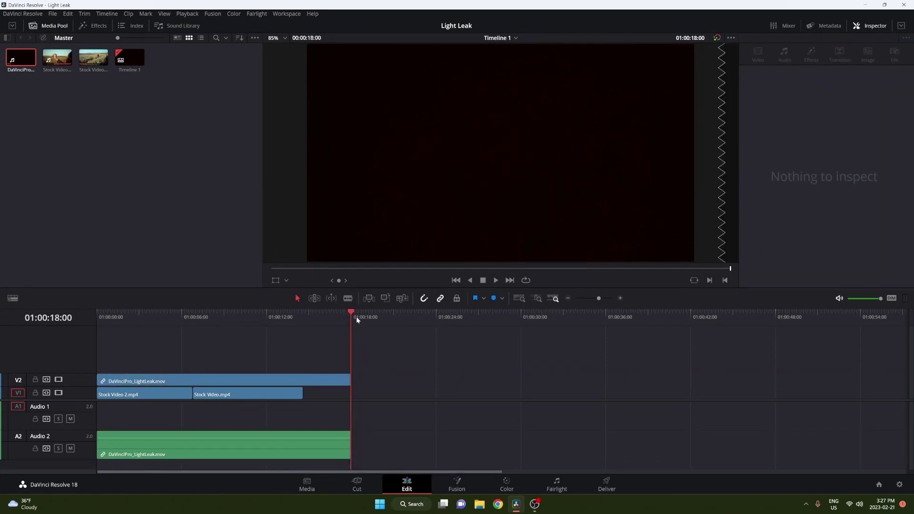
# Set the light leak clip's composite mode to Screen and play the timeline from the start.
pyautogui.moveTo(357, 316); pyautogui.dragTo(281, 317)
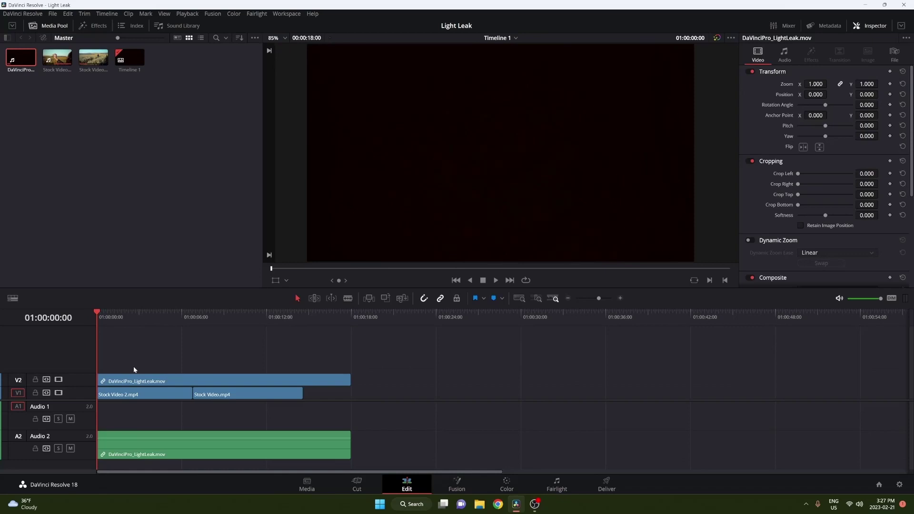
pyautogui.press('space')
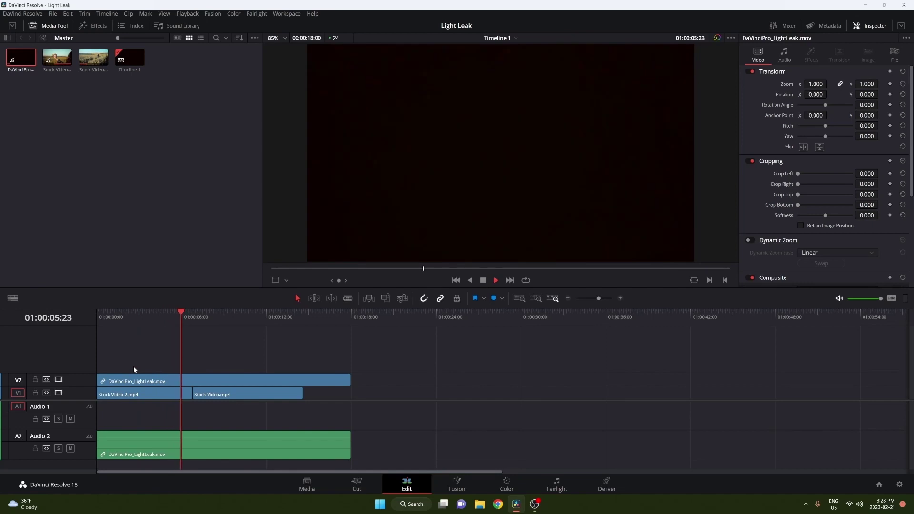
pyautogui.scroll(-3, 784, 213)
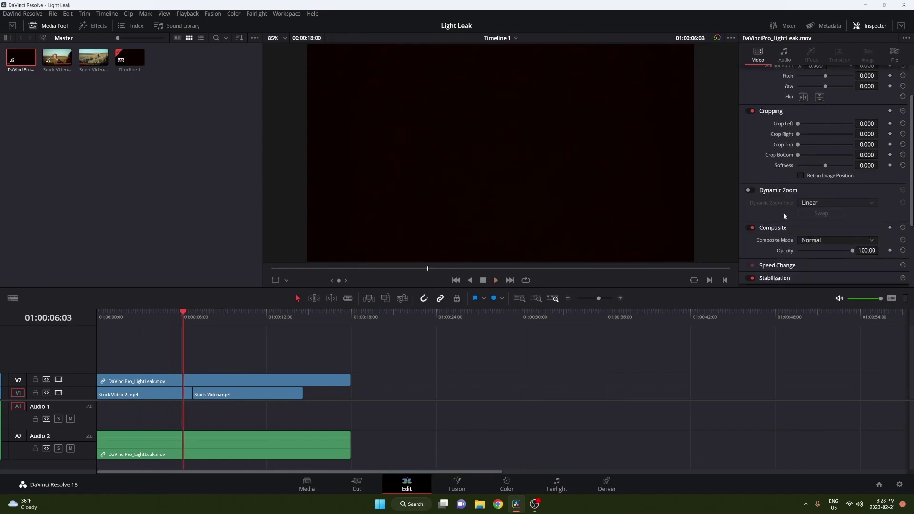
pyautogui.click(827, 215)
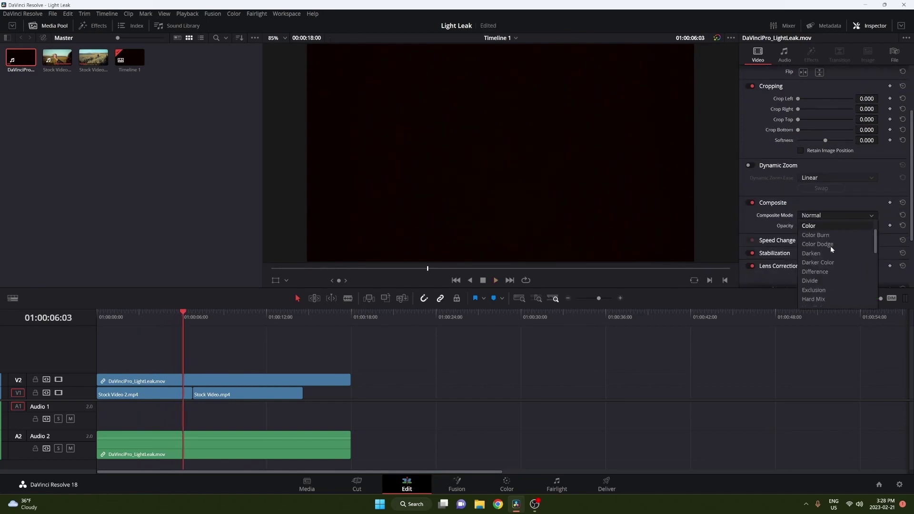
pyautogui.scroll(-5, 830, 252)
pyautogui.scroll(-3, 826, 289)
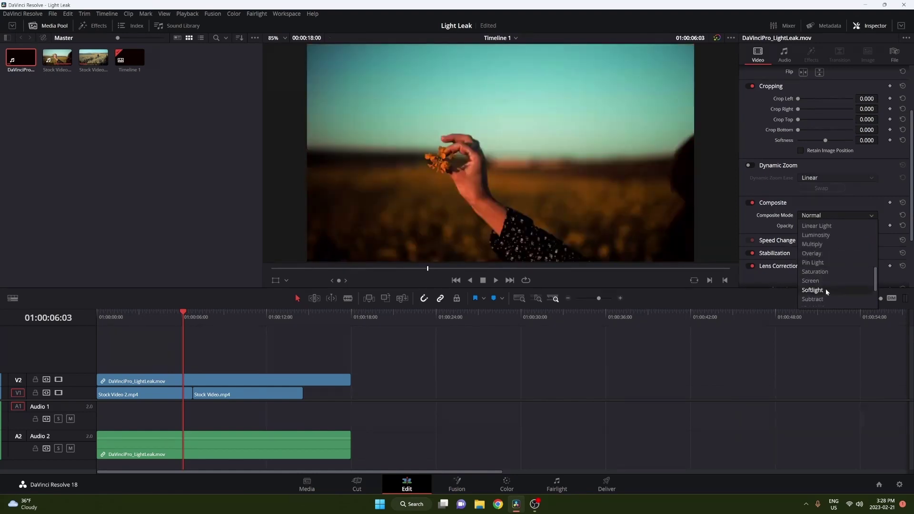
pyautogui.click(822, 254)
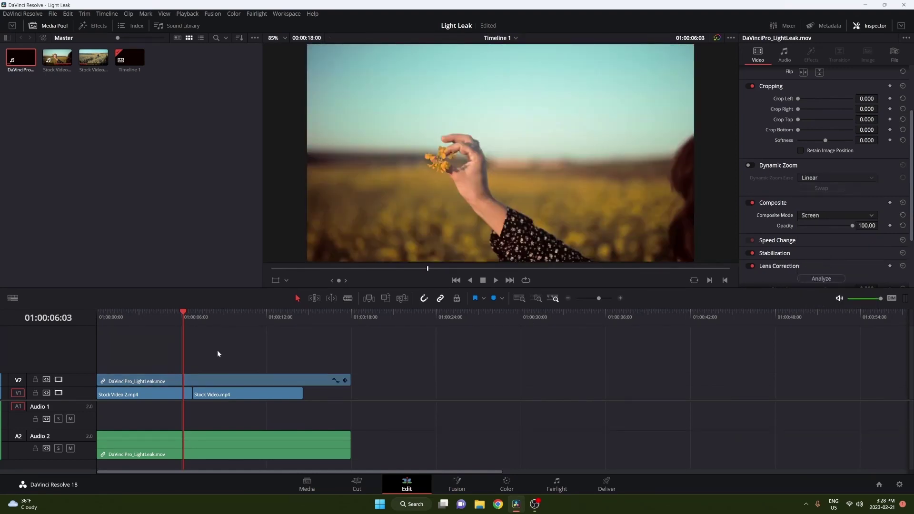
pyautogui.press('Home')
pyautogui.press('space')
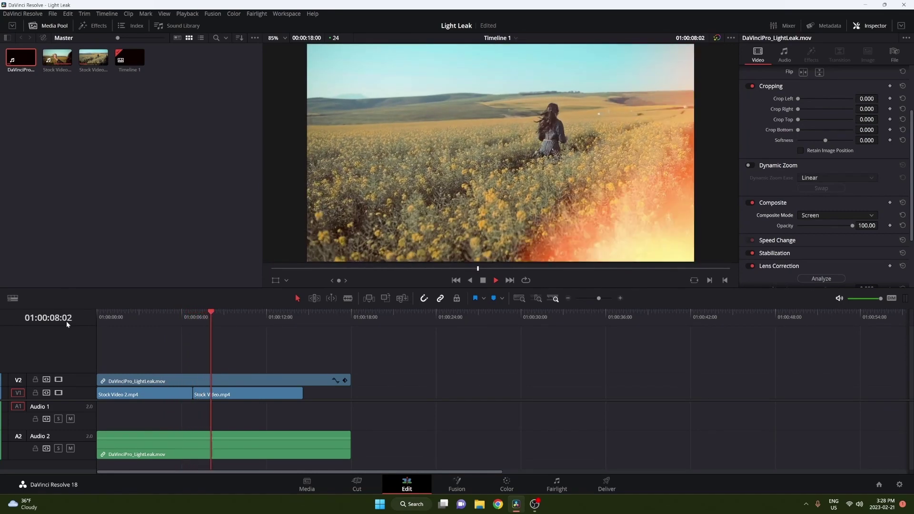
# Split Stock Video 2.mp4 at 01:00:05:14, delete the end piece and close the gap before Stock Video.mp4.
pyautogui.moveTo(596, 300); pyautogui.dragTo(603, 300)
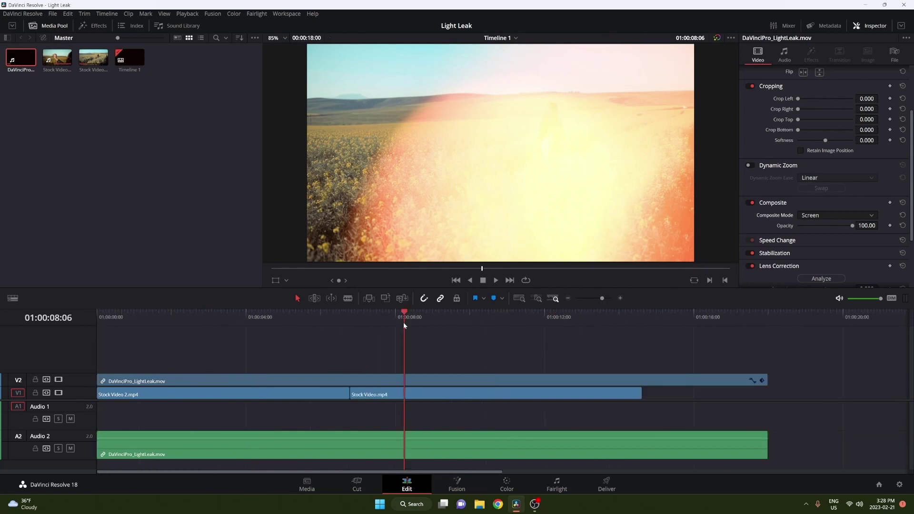
pyautogui.moveTo(404, 326); pyautogui.dragTo(305, 342)
pyautogui.click(333, 394)
pyautogui.hotkey('ctrl', 'b')
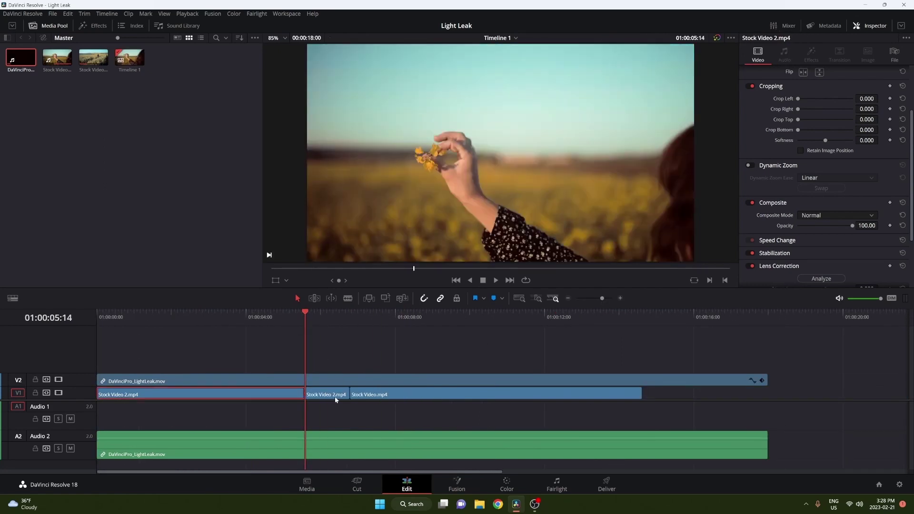
pyautogui.click(335, 398)
pyautogui.press('Delete')
pyautogui.click(331, 394)
pyautogui.press('Delete')
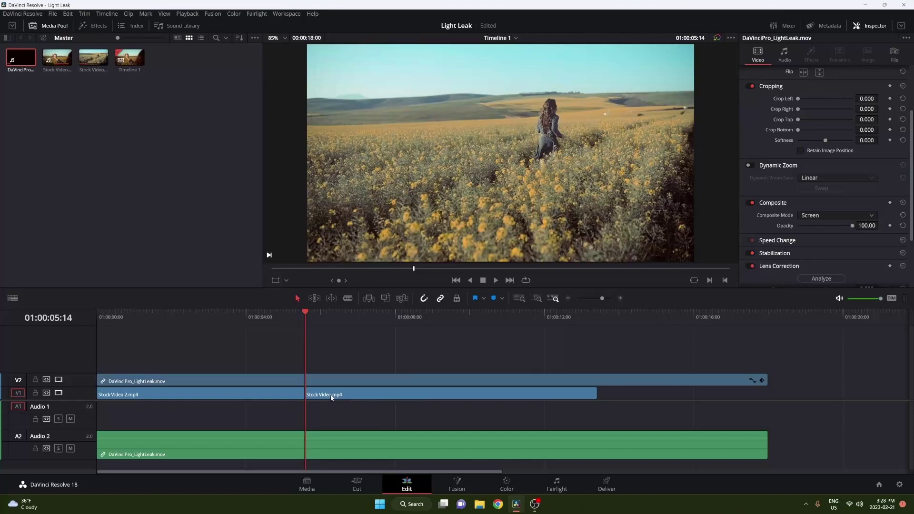
# Move both stock clips so the cut between them sits at the bright light leak flash at 01:00:08:07.
pyautogui.moveTo(291, 317); pyautogui.dragTo(407, 332)
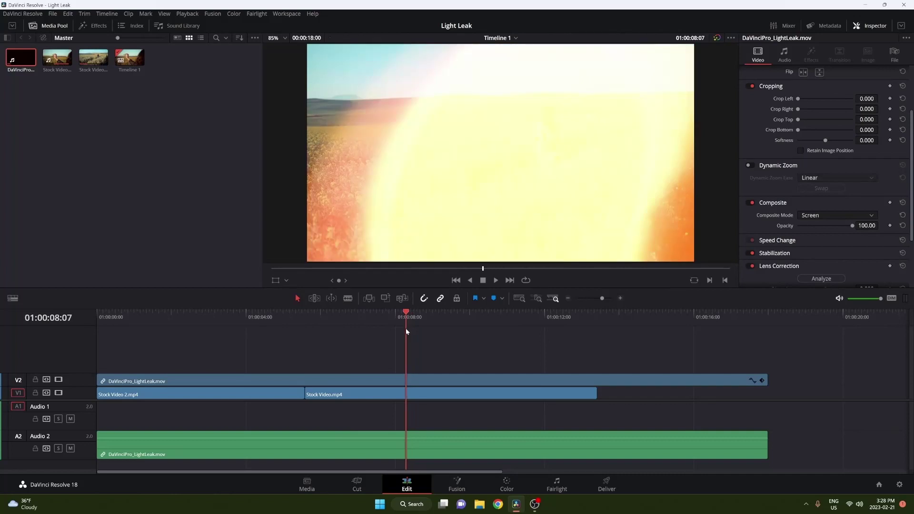
pyautogui.moveTo(330, 411); pyautogui.dragTo(395, 401)
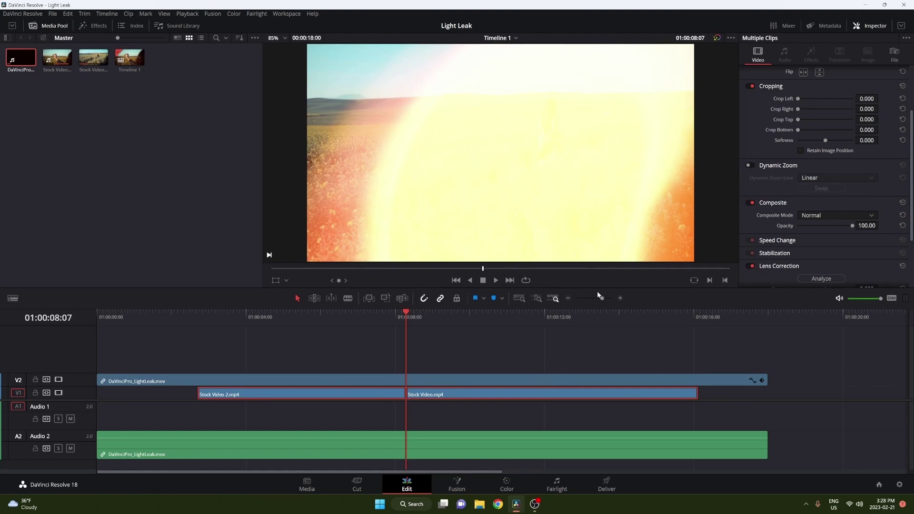
pyautogui.moveTo(599, 296); pyautogui.dragTo(598, 298)
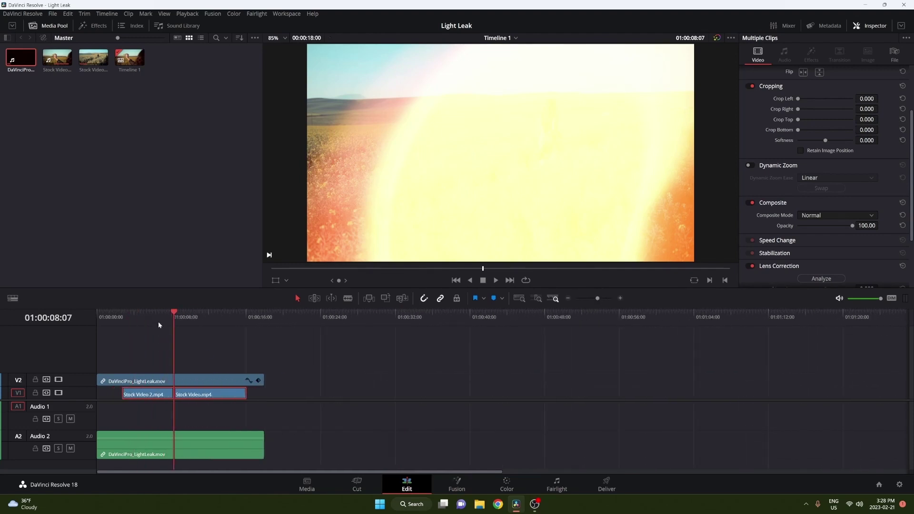
# Split the light leak clip at 01:00:02:17, delete its first part and close the gap at the timeline's start.
pyautogui.moveTo(159, 325); pyautogui.dragTo(122, 324)
pyautogui.click(123, 384)
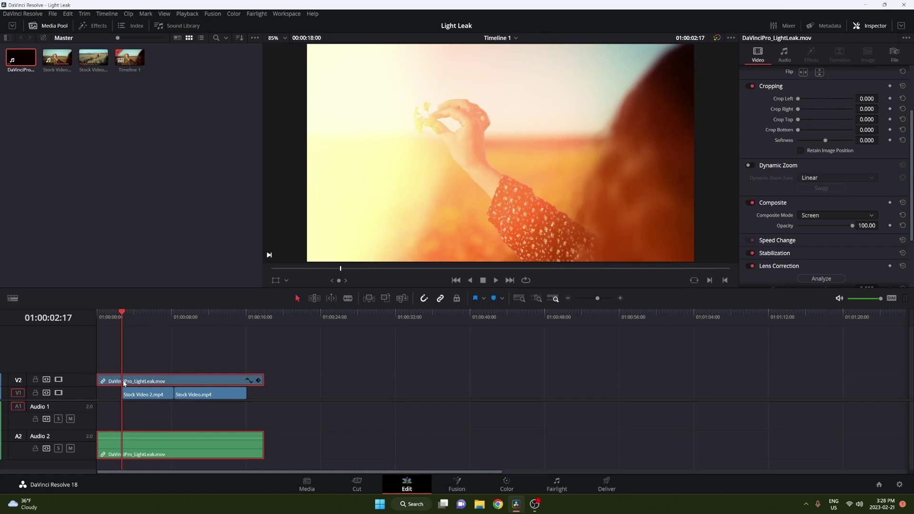
pyautogui.hotkey('ctrl', 'b')
pyautogui.press('BackSpace')
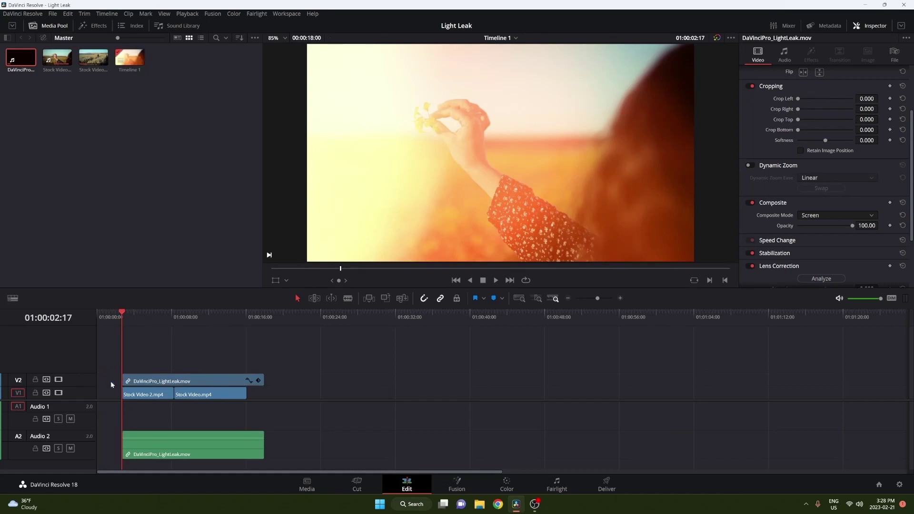
pyautogui.click(110, 381)
pyautogui.press('BackSpace')
# Play the timeline from the start to review the light leak transition between the two stock clips.
pyautogui.press('Home')
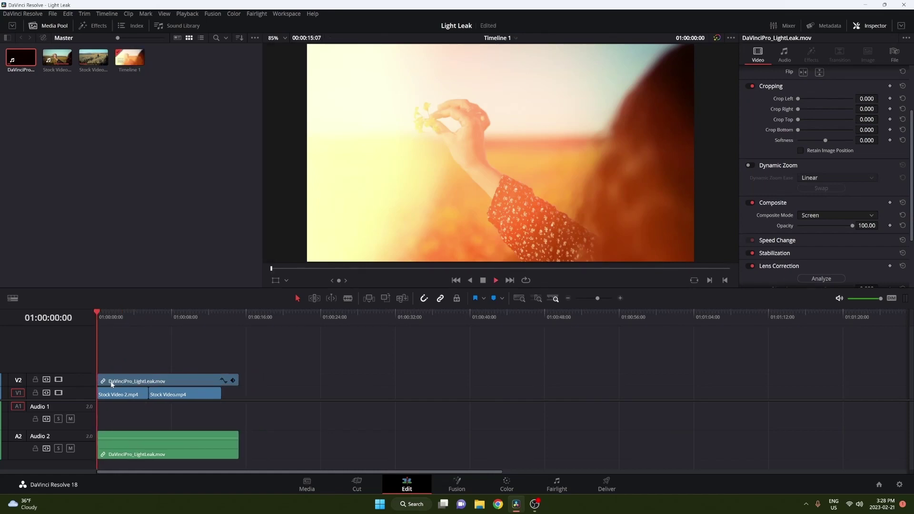
pyautogui.press('space')
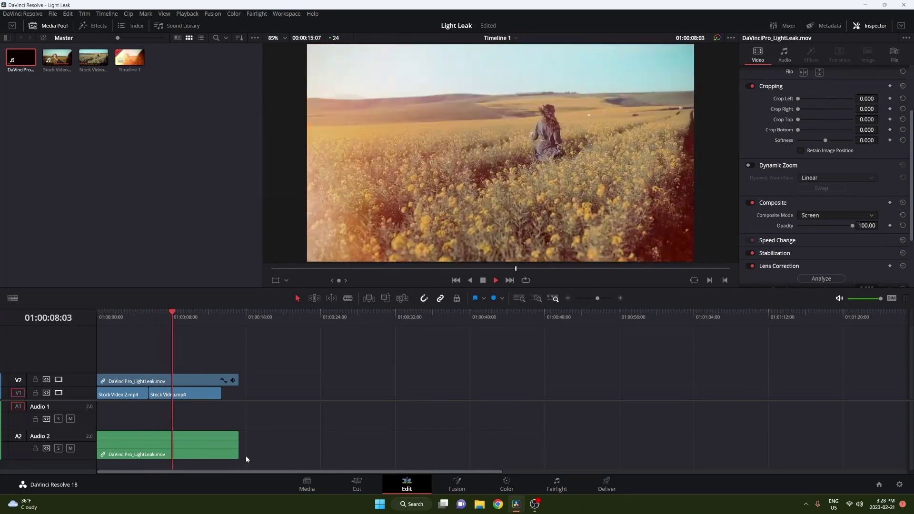
pyautogui.press('space')
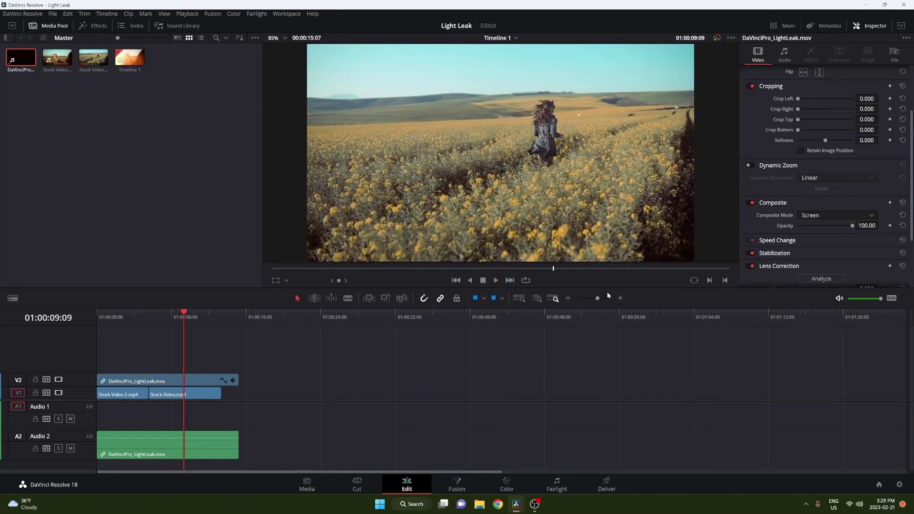
# Shift both stock clips together so the cut between them falls on the light leak flash at 01:00:06:08.
pyautogui.moveTo(599, 298); pyautogui.dragTo(600, 299)
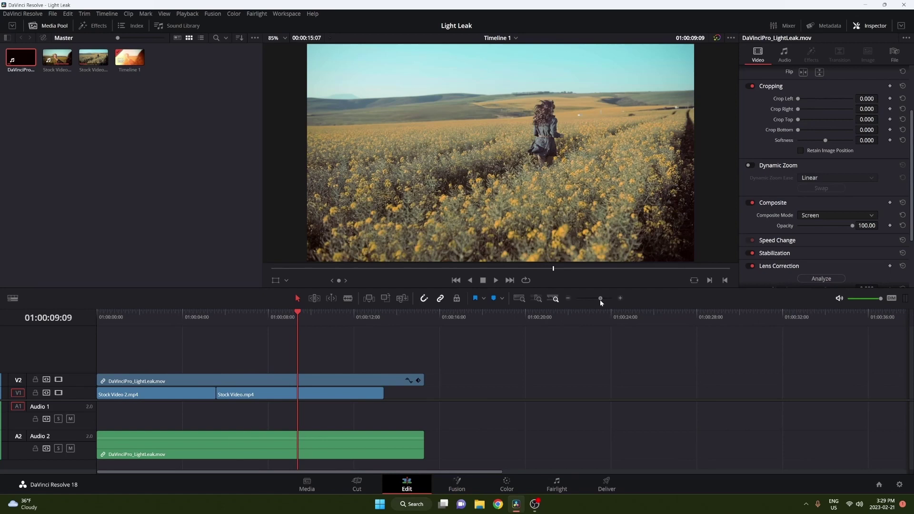
pyautogui.moveTo(296, 313); pyautogui.dragTo(232, 327)
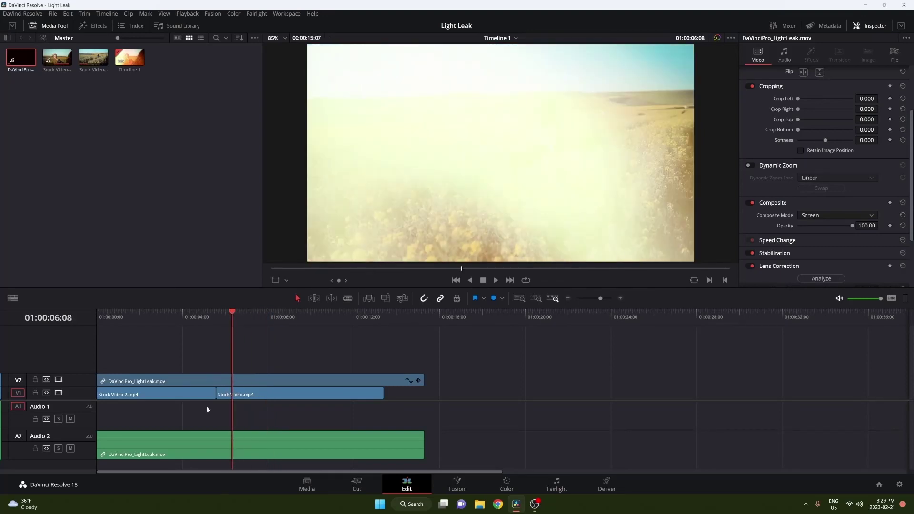
pyautogui.click(218, 396)
pyautogui.keyDown('ctrl'); pyautogui.click(218, 395); pyautogui.keyUp('ctrl')
pyautogui.moveTo(203, 395); pyautogui.dragTo(219, 395)
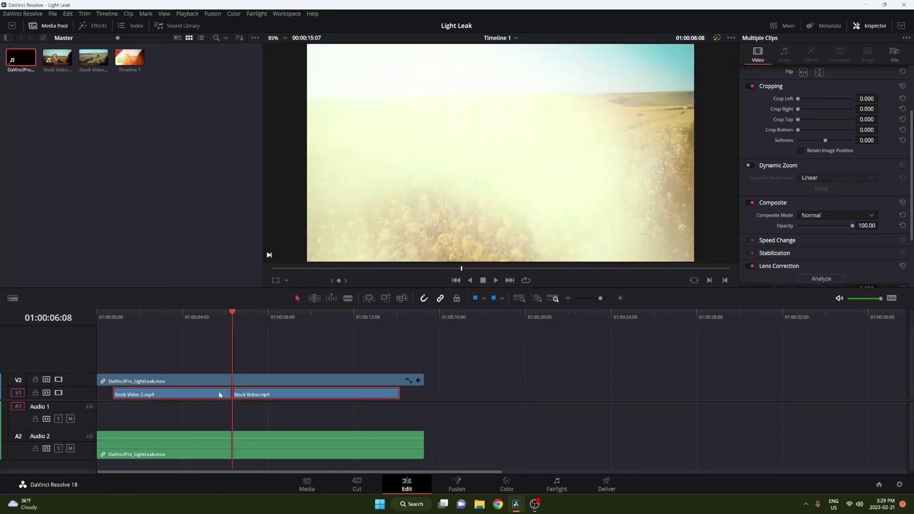
# Play the timeline from shortly before the cut to check the realigned light leak transition.
pyautogui.click(202, 313)
pyautogui.press('space')
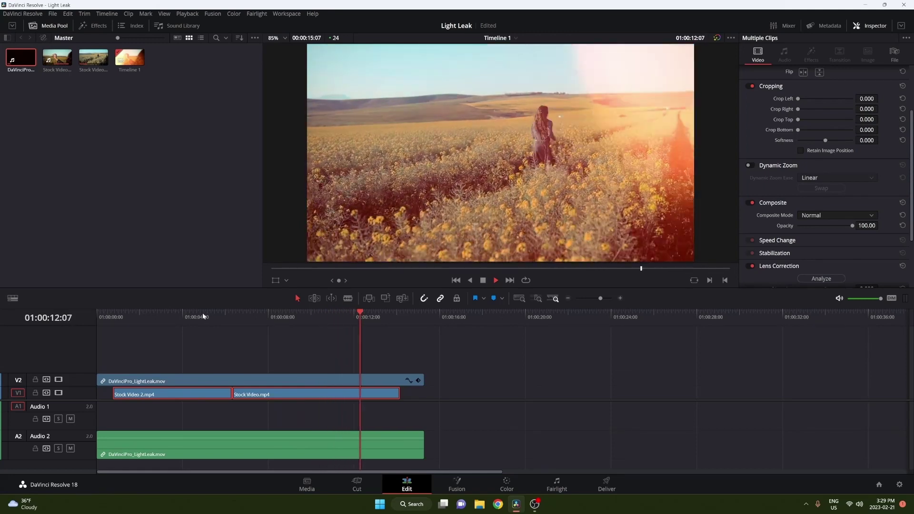
pyautogui.press('space')
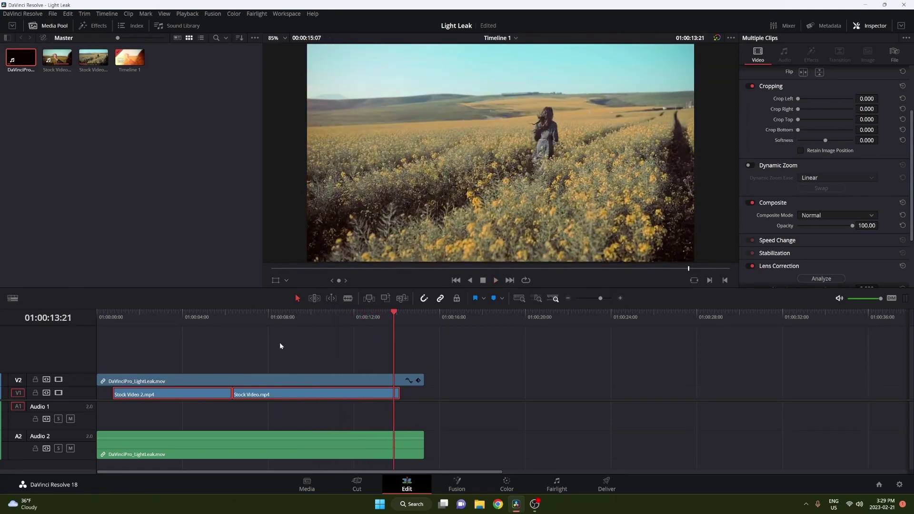
# Move the light leak clip up to V3 and place a Text title on V2 beneath it, starting at 01:00:07:23.
pyautogui.moveTo(303, 343); pyautogui.dragTo(257, 369)
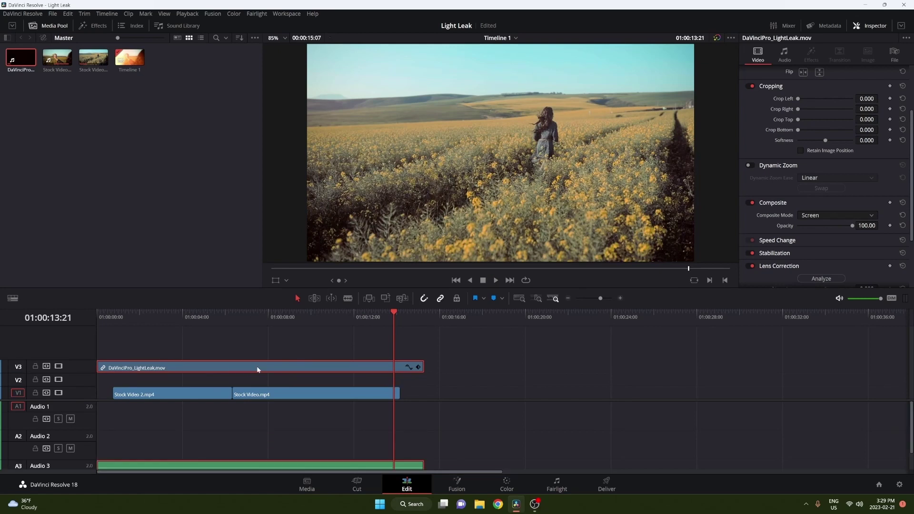
pyautogui.click(316, 347)
pyautogui.moveTo(387, 313); pyautogui.dragTo(304, 316)
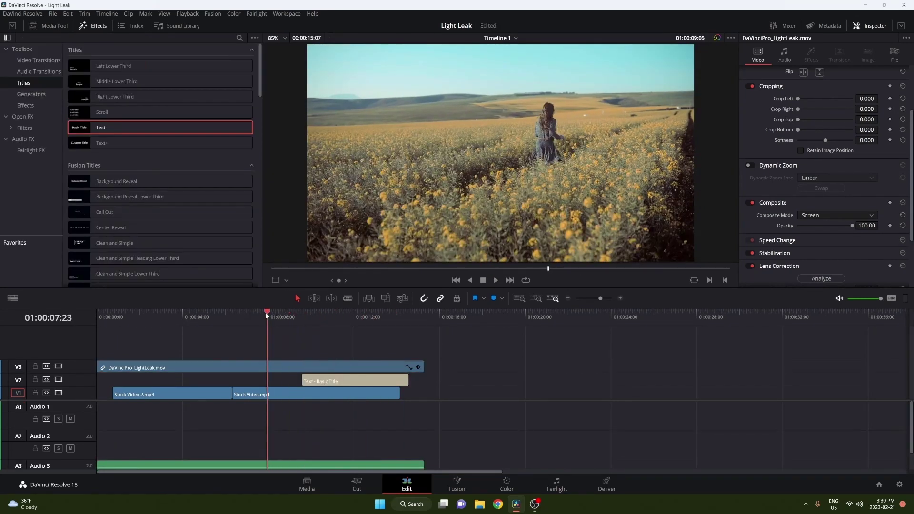
pyautogui.moveTo(265, 313)
pyautogui.mouseDown()
pyautogui.moveTo(249, 316)
pyautogui.moveTo(267, 317)
pyautogui.mouseUp()
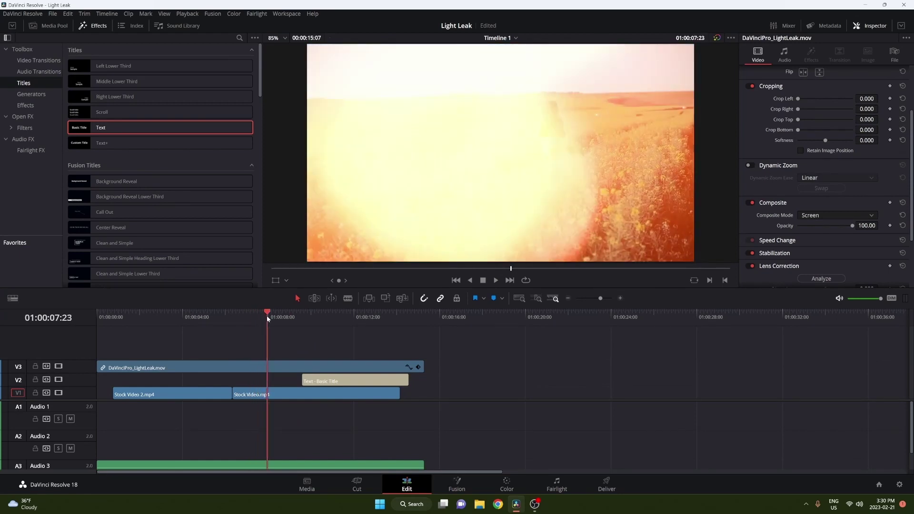
pyautogui.moveTo(337, 386); pyautogui.dragTo(303, 388)
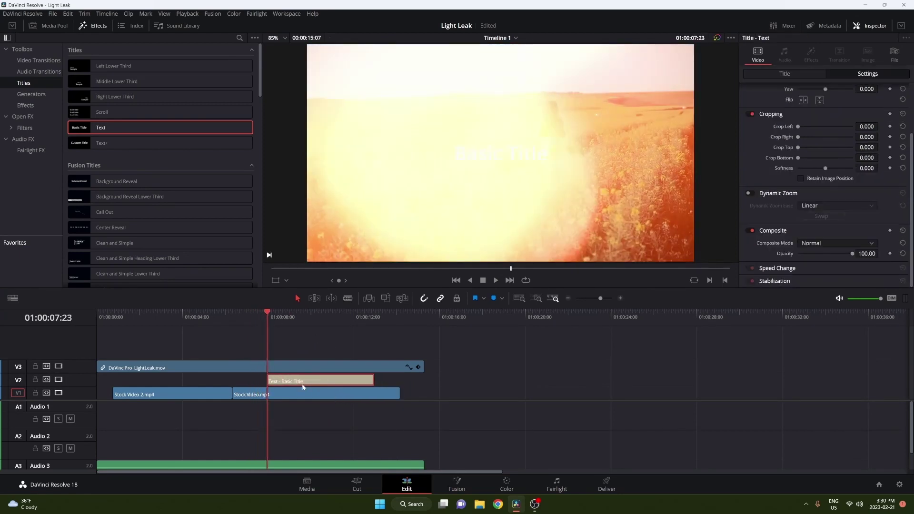
# Split the title at the second light leak flash, 01:00:12:09, and delete the leftover piece after it.
pyautogui.press('space')
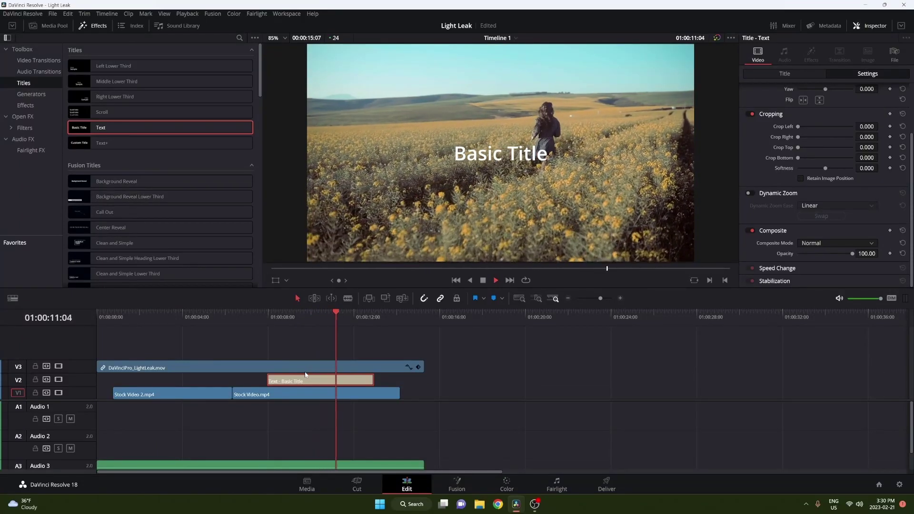
pyautogui.press('space')
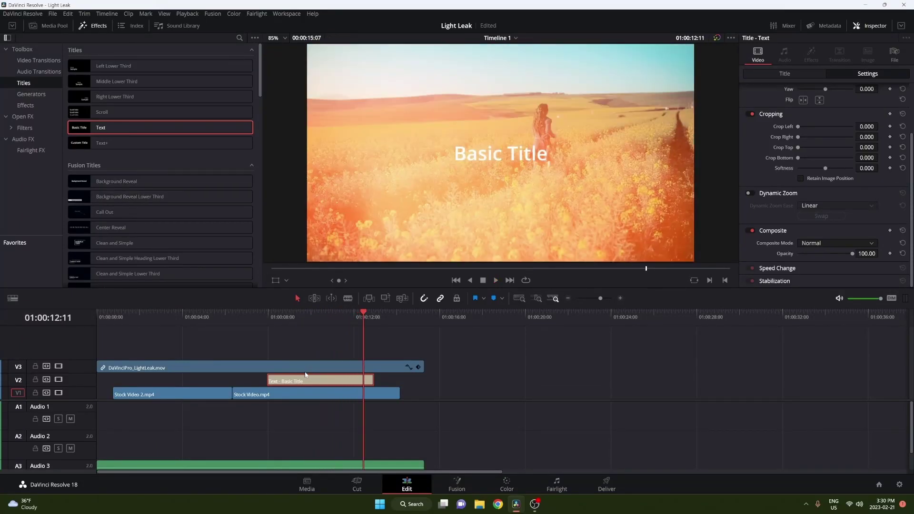
pyautogui.moveTo(373, 312); pyautogui.dragTo(362, 314)
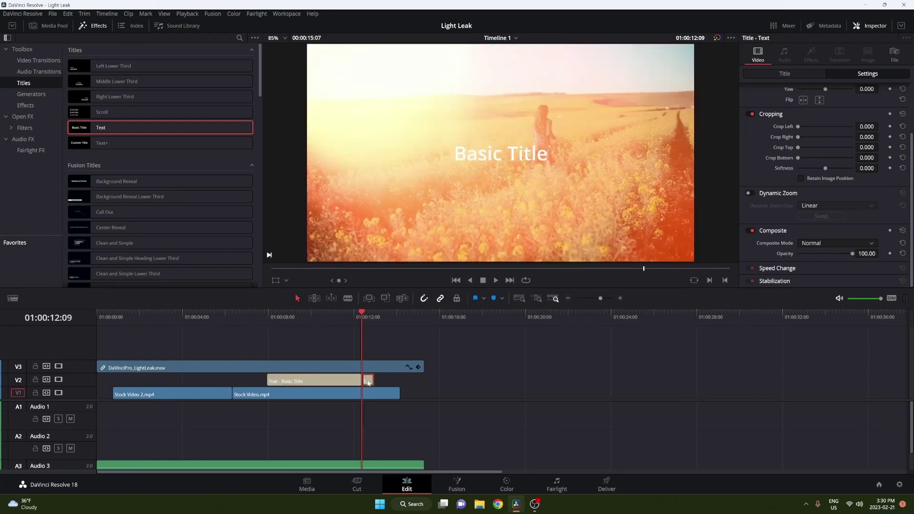
pyautogui.press('Delete')
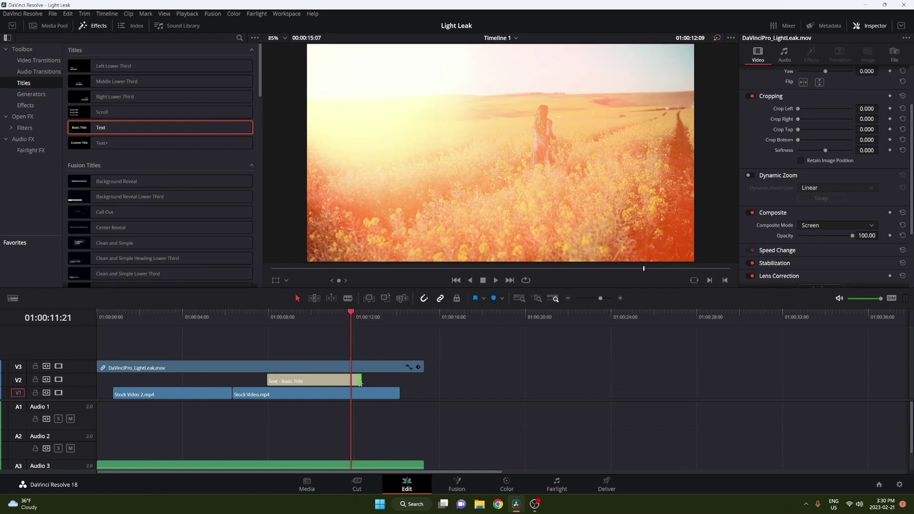
# Make the V2 track taller and add very short fades at the start and end of the title.
pyautogui.moveTo(360, 384); pyautogui.dragTo(361, 383)
pyautogui.moveTo(85, 373); pyautogui.dragTo(271, 367)
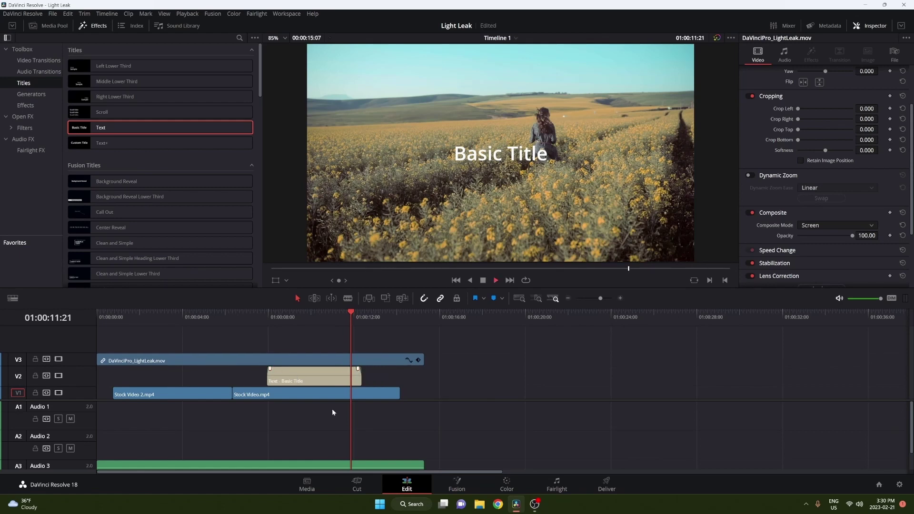
# Play back the end of the title, and replay from before it to check how the light leak introduces it.
pyautogui.press('space')
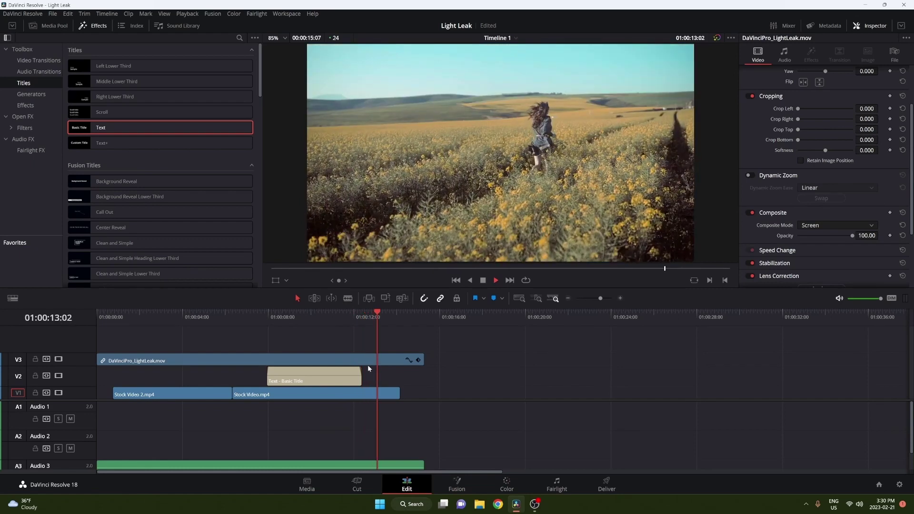
pyautogui.moveTo(373, 312); pyautogui.dragTo(193, 323)
pyautogui.press('space')
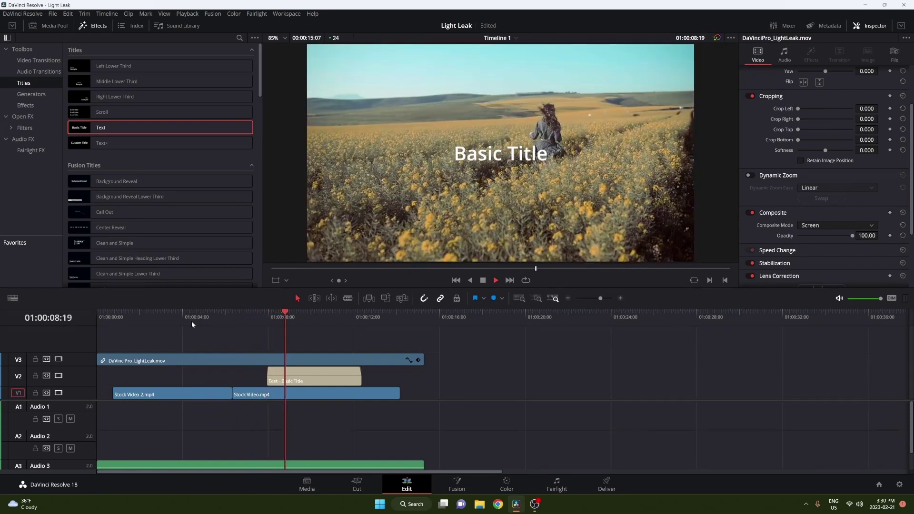
pyautogui.press('space')
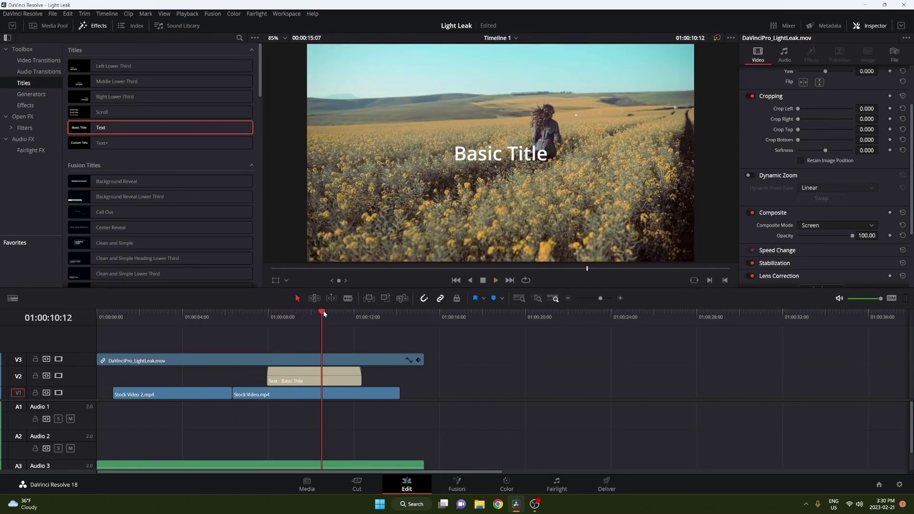
# Replace the placeholder text of the title on V2 with DaVinciPro.
pyautogui.click(340, 377)
pyautogui.scroll(3, 819, 185)
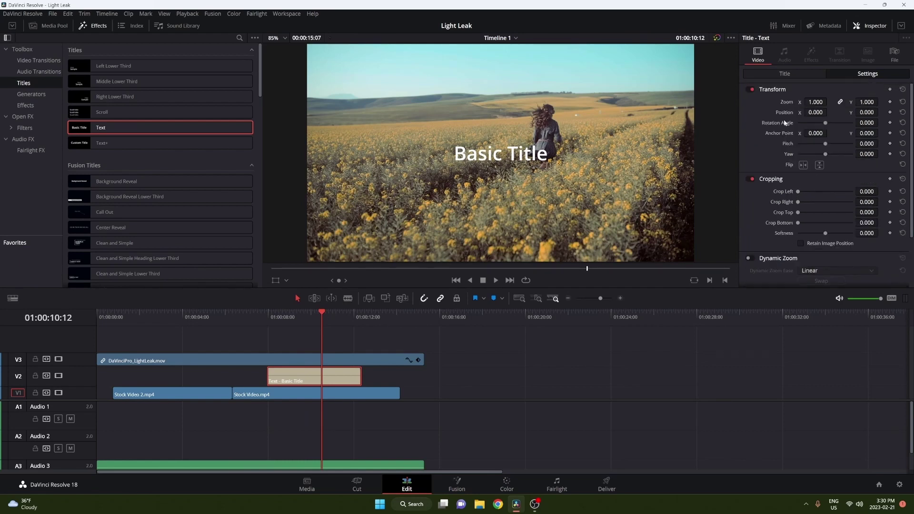
pyautogui.click(808, 74)
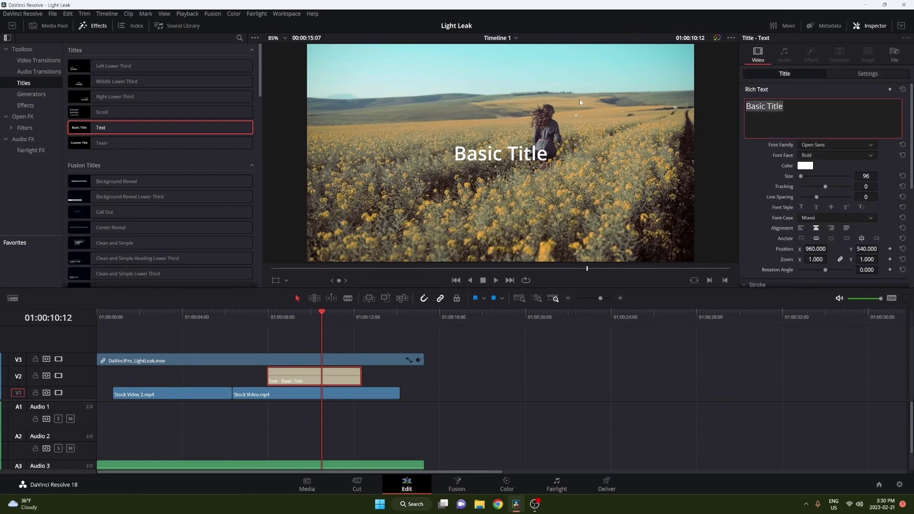
pyautogui.write('DaVin')
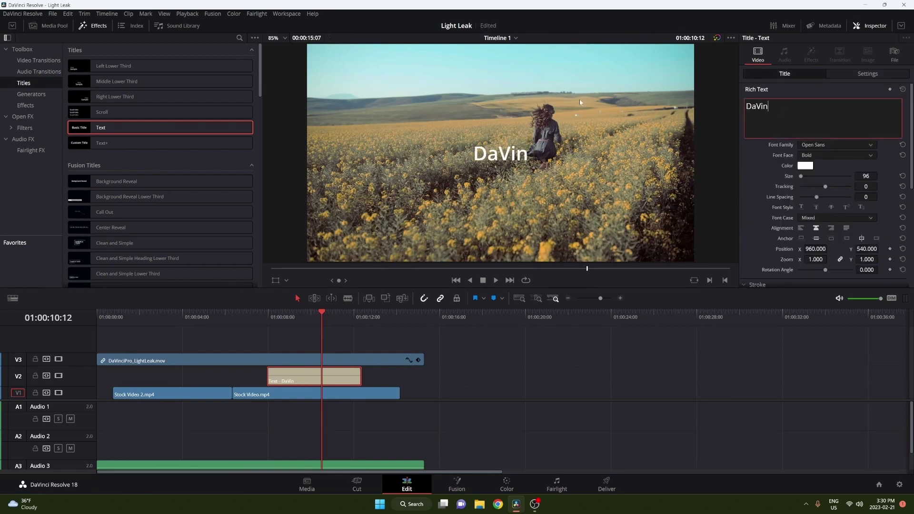
pyautogui.write('ciPro')
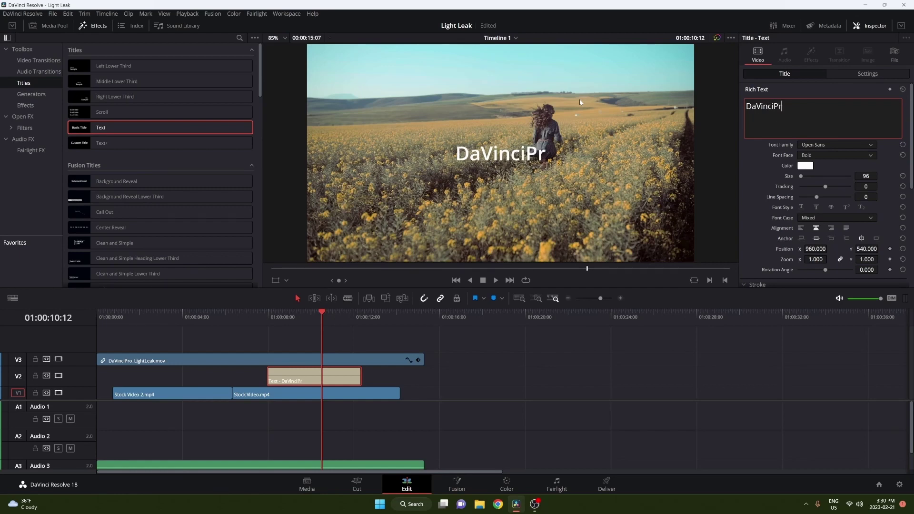
# Change the title's font family to Sitka Banner.
pyautogui.click(864, 142)
pyautogui.scroll(-1, 821, 448)
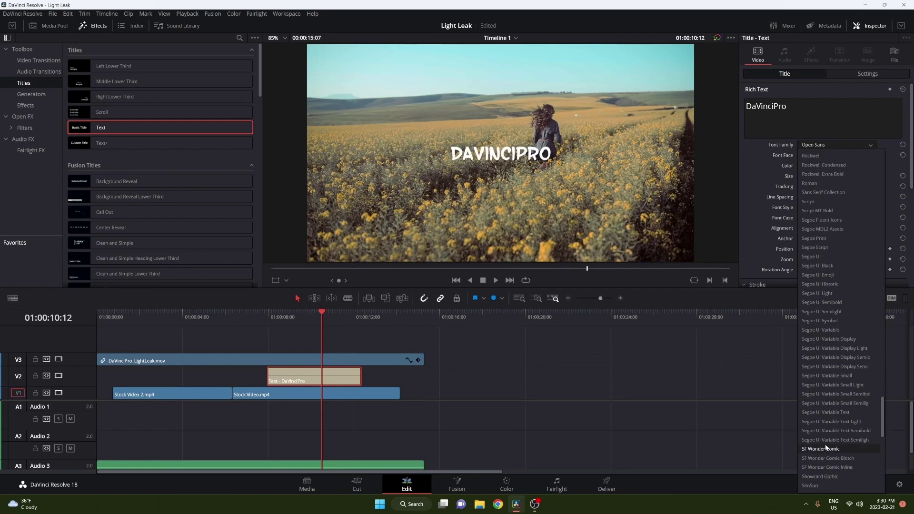
pyautogui.scroll(-1, 828, 444)
pyautogui.click(836, 481)
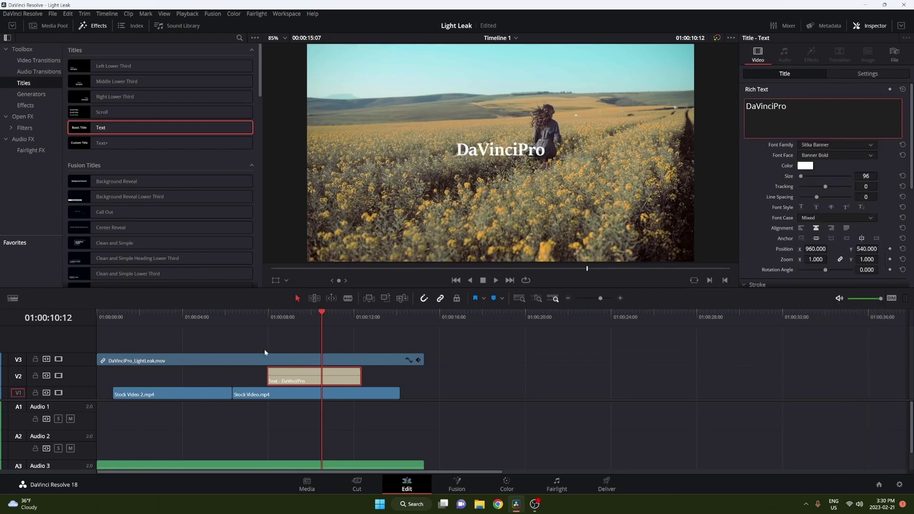
# Play the timeline from 01:00:05:15 to review the clip transition and the restyled title.
pyautogui.moveTo(326, 311); pyautogui.dragTo(217, 298)
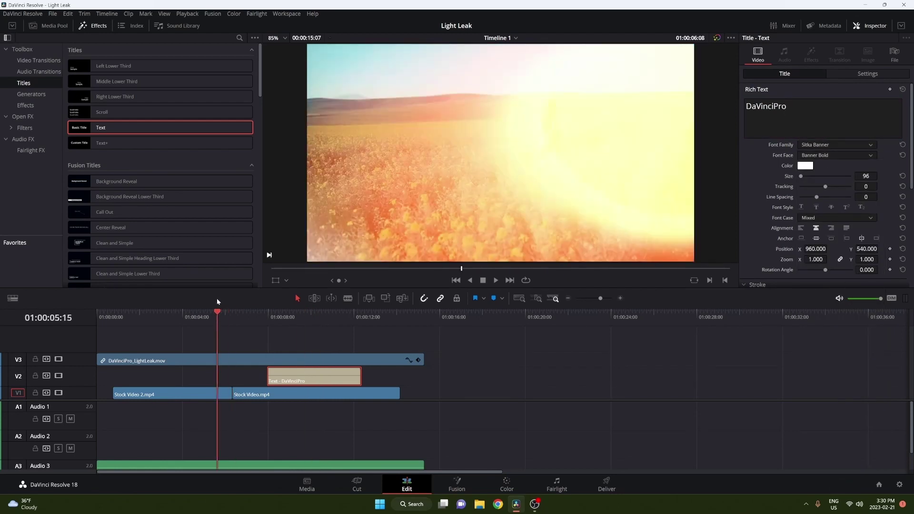
pyautogui.press('space')
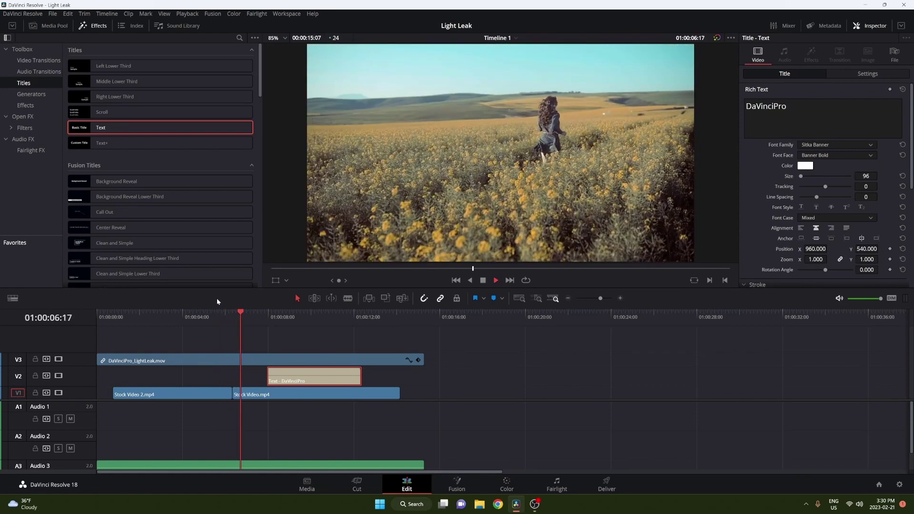